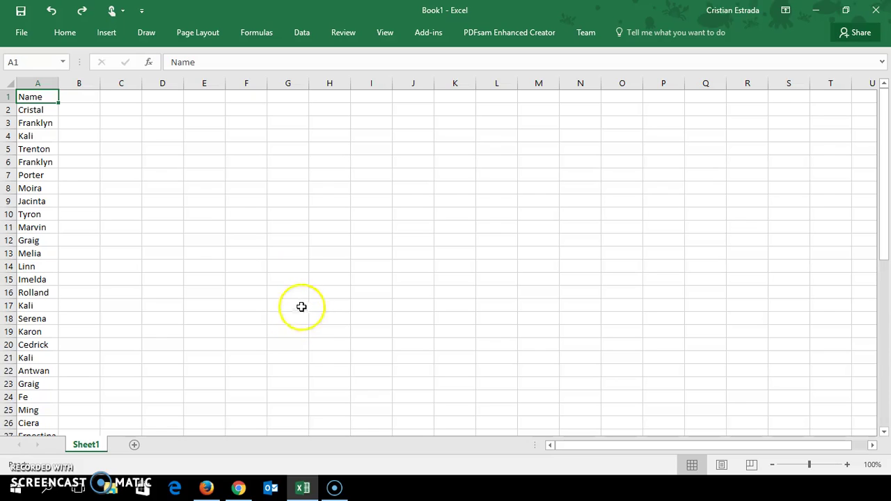
Remove duplicates from the Name column, deleting 10 duplicates and leaving 41 unique names.
{"action": "left_click", "coordinate": [185, 161]}
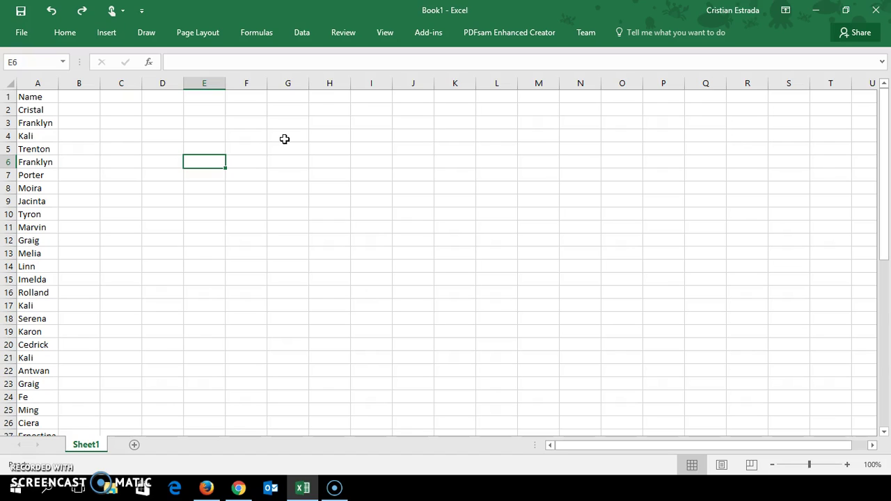
{"action": "left_click", "coordinate": [366, 186]}
{"action": "key", "text": "ctrl+Home"}
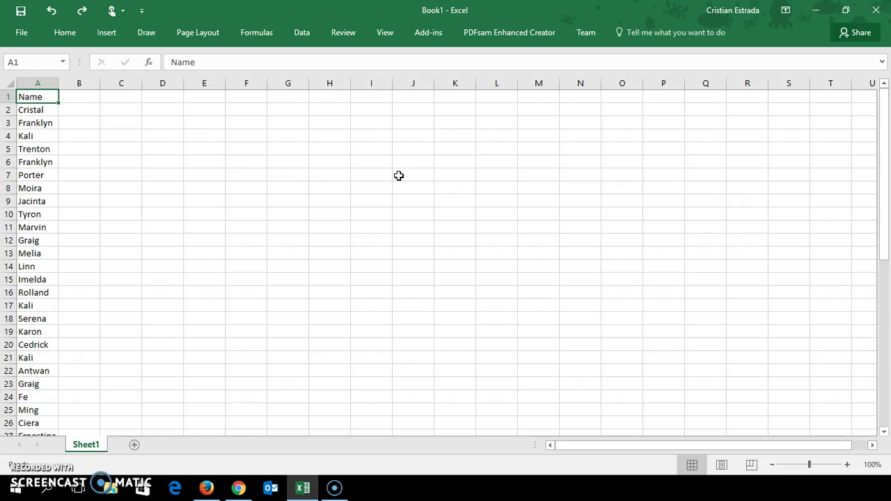
{"action": "left_click", "coordinate": [76, 125]}
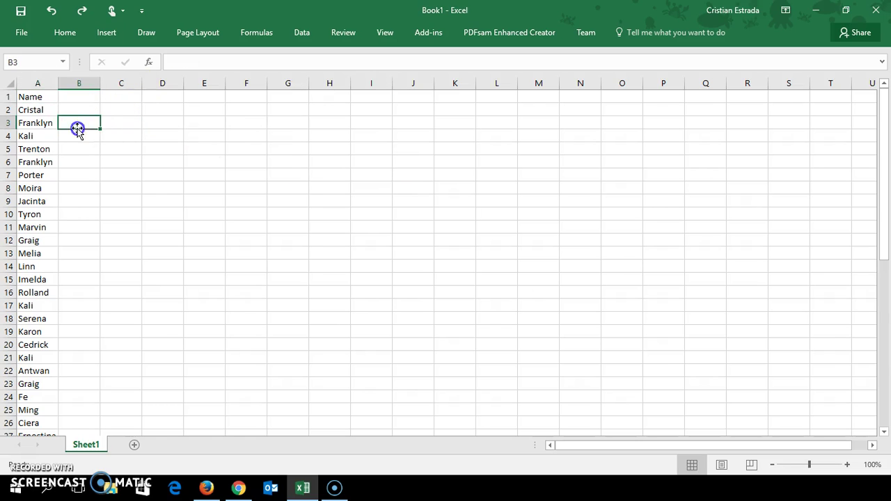
{"action": "left_click", "coordinate": [37, 84]}
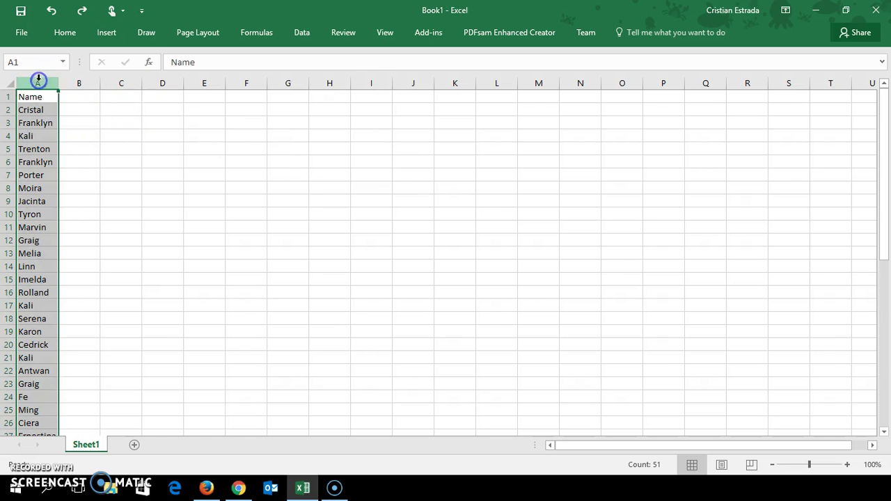
{"action": "left_click", "coordinate": [302, 33]}
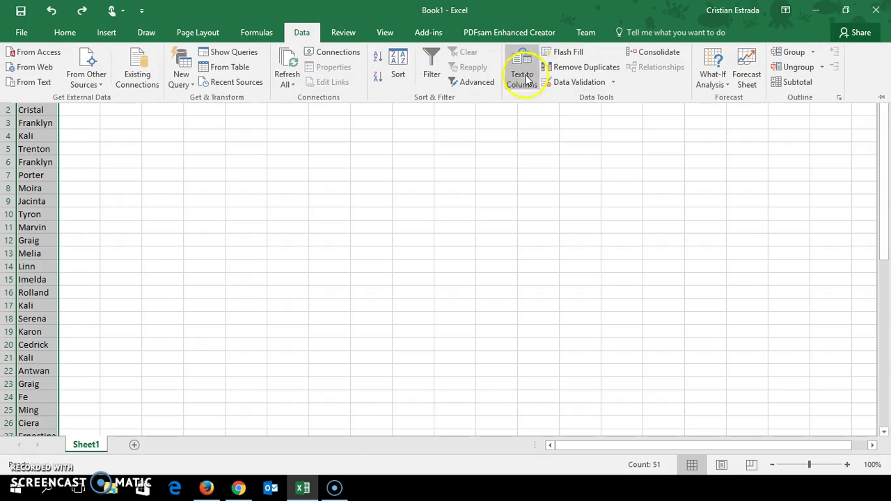
{"action": "left_click", "coordinate": [585, 67]}
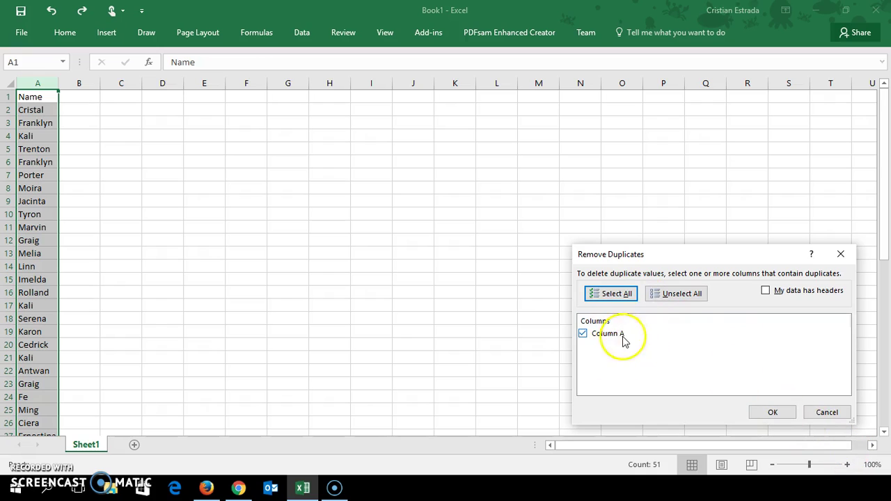
{"action": "left_click", "coordinate": [764, 413]}
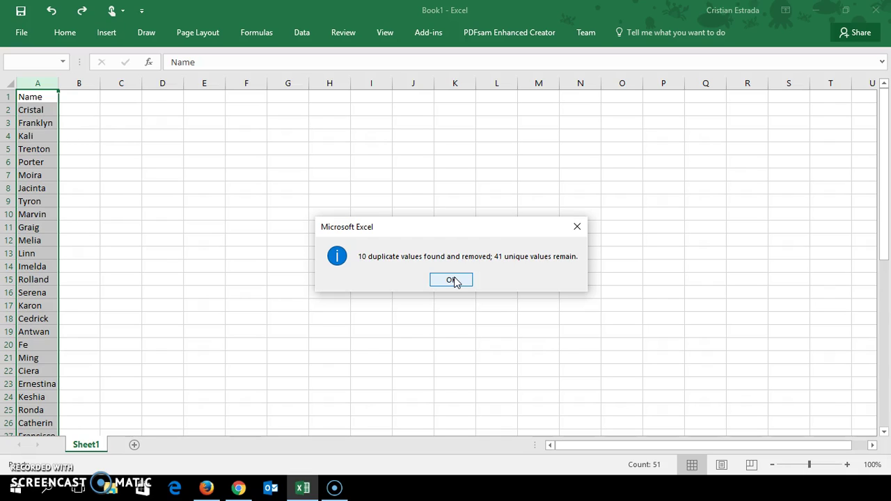
{"action": "left_click", "coordinate": [451, 279]}
Undo the duplicate removal to restore the full name list.
{"action": "left_click", "coordinate": [330, 268]}
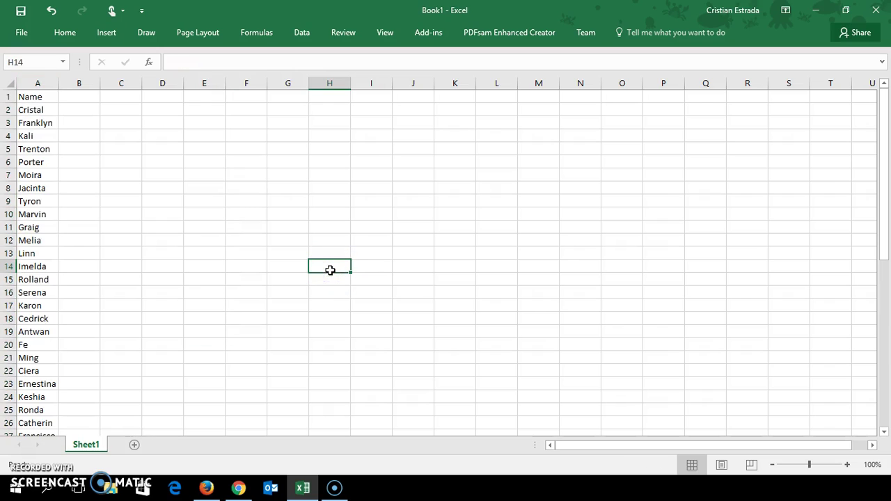
{"action": "key", "text": "ctrl+z"}
{"action": "left_click", "coordinate": [122, 174]}
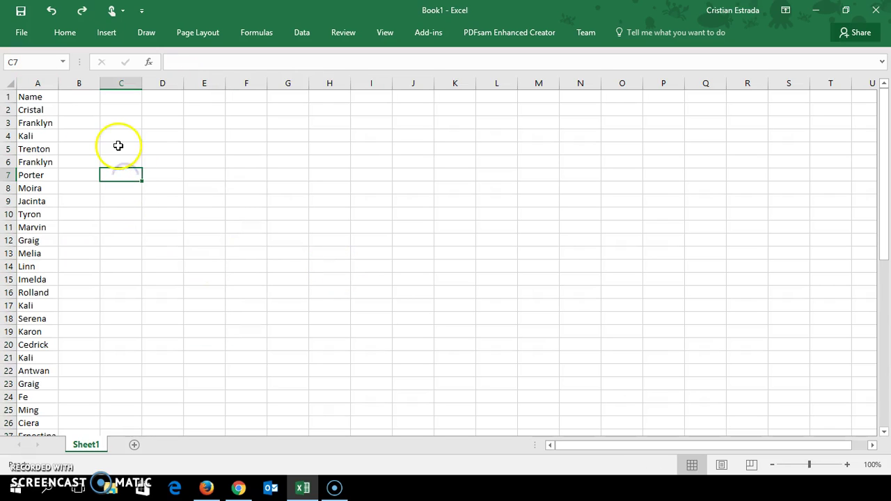
Enter the header 'Dupe?' in cell B1.
{"action": "left_click", "coordinate": [74, 122]}
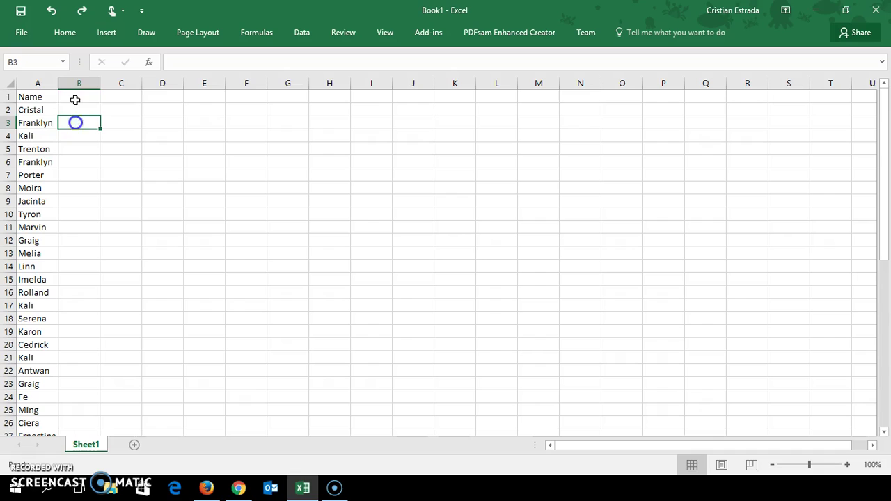
{"action": "left_click", "coordinate": [72, 101]}
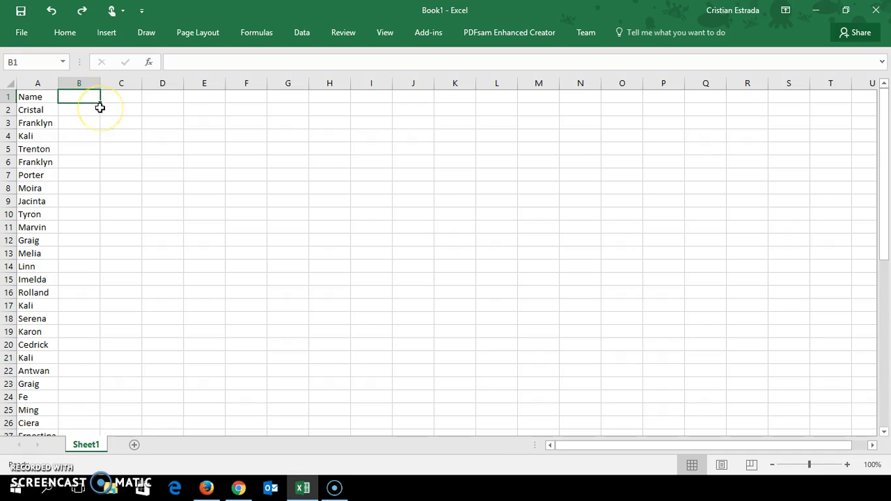
{"action": "type", "text": "Dupe?"}
{"action": "key", "text": "Return"}
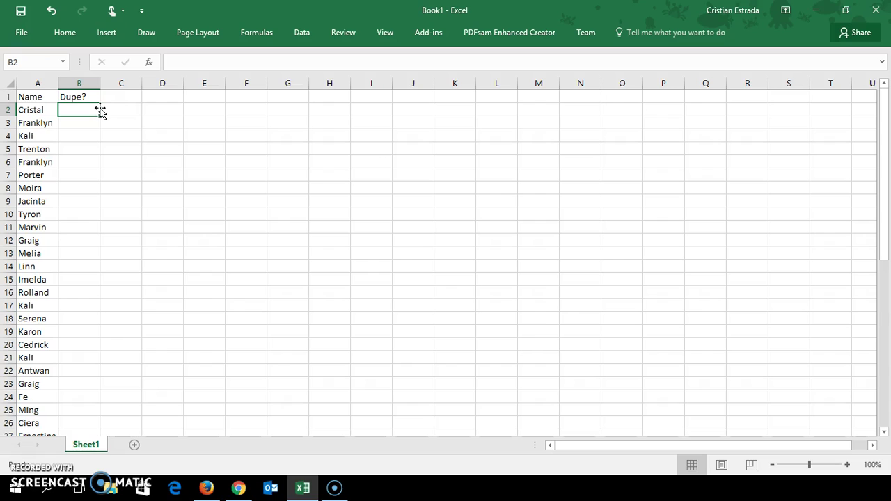
Enter =COUNTIF(A:A,A2) in B2, which returns 4 for the first name.
{"action": "type", "text": "="}
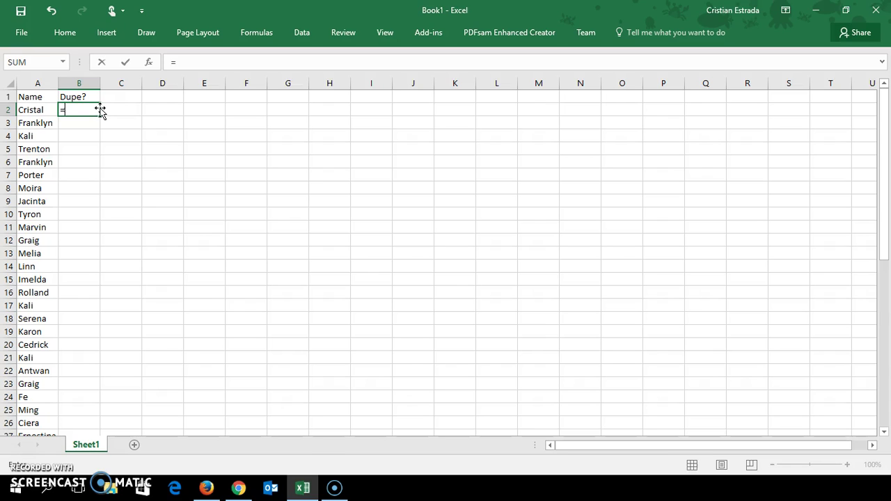
{"action": "type", "text": "countif"}
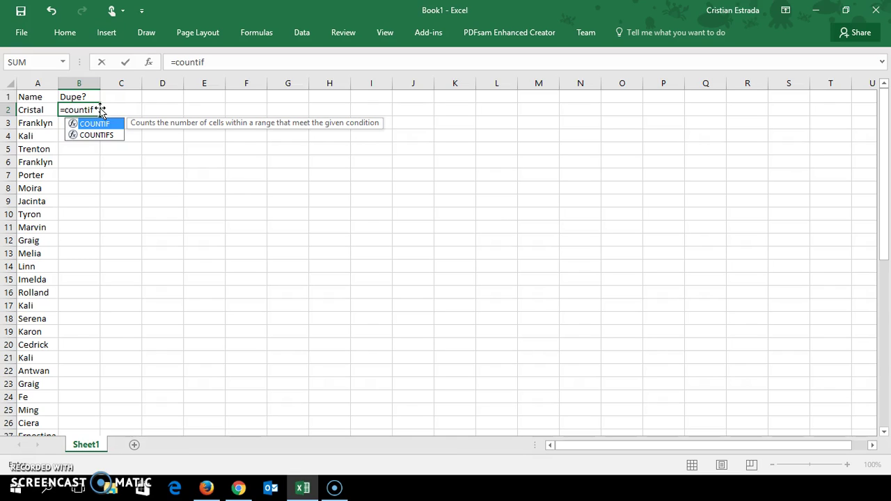
{"action": "type", "text": "("}
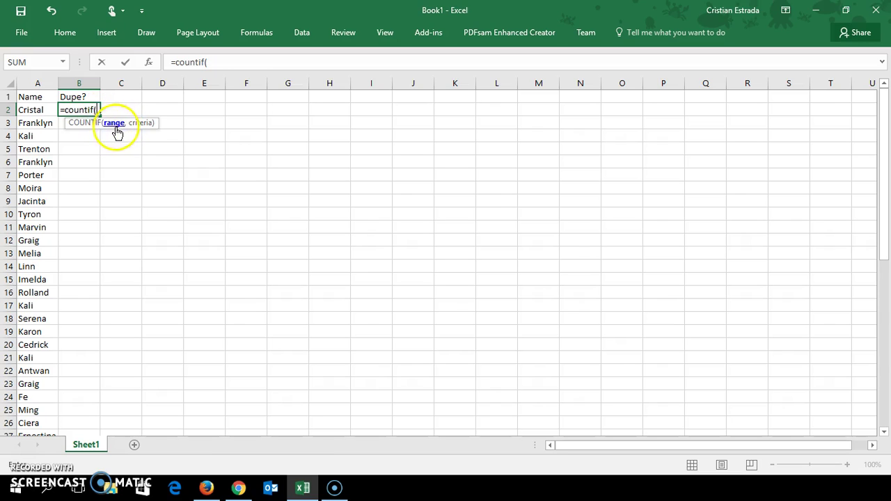
{"action": "left_click", "coordinate": [38, 79]}
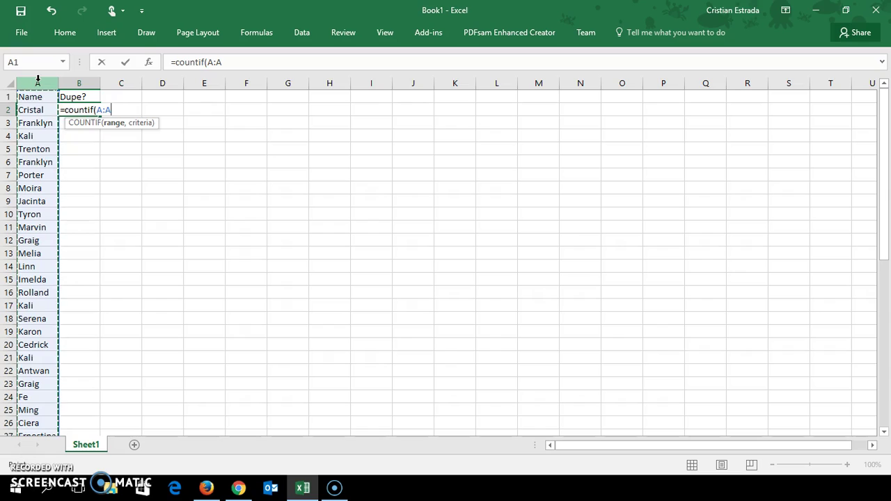
{"action": "type", "text": ","}
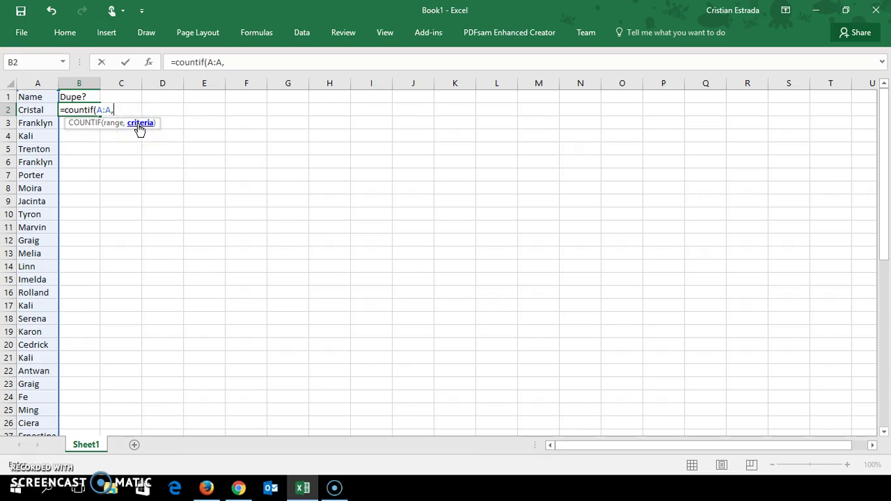
{"action": "left_click", "coordinate": [76, 111]}
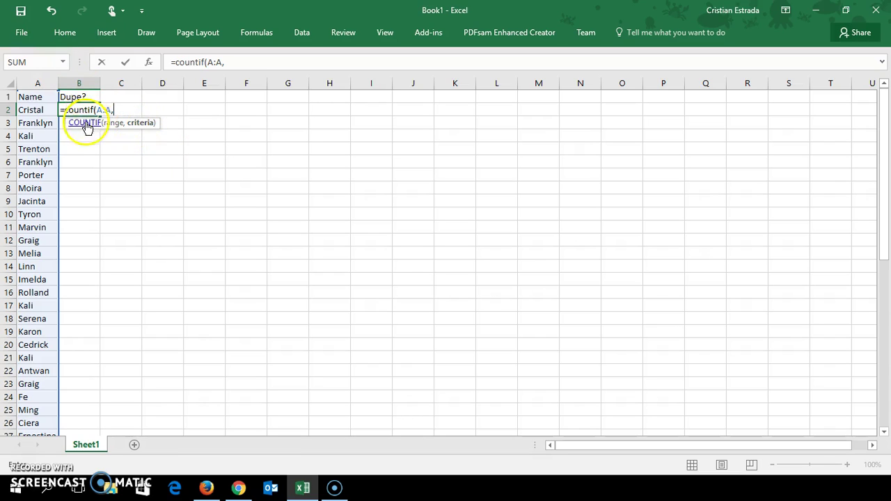
{"action": "left_click", "coordinate": [39, 110]}
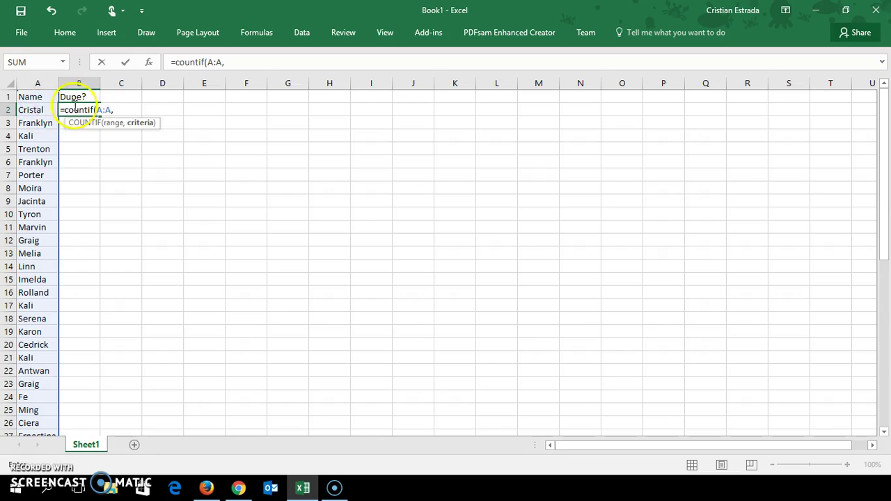
{"action": "left_click", "coordinate": [39, 109]}
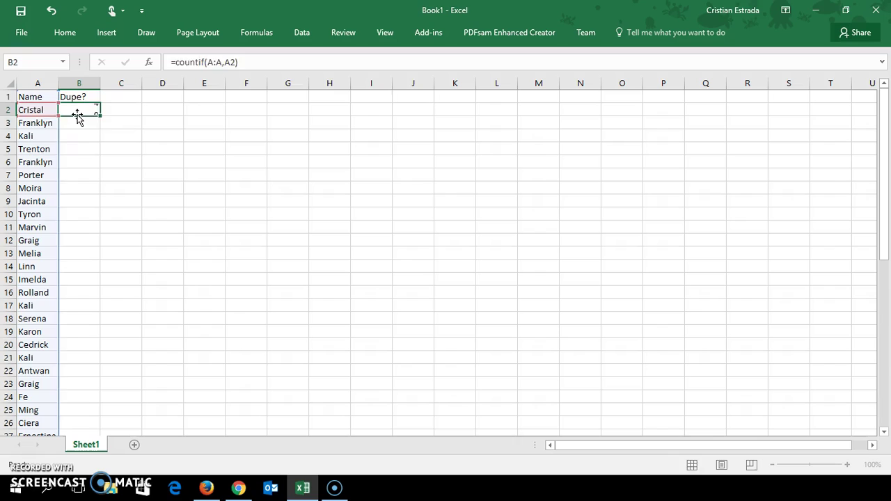
{"action": "key", "text": "Return"}
{"action": "left_click", "coordinate": [78, 114]}
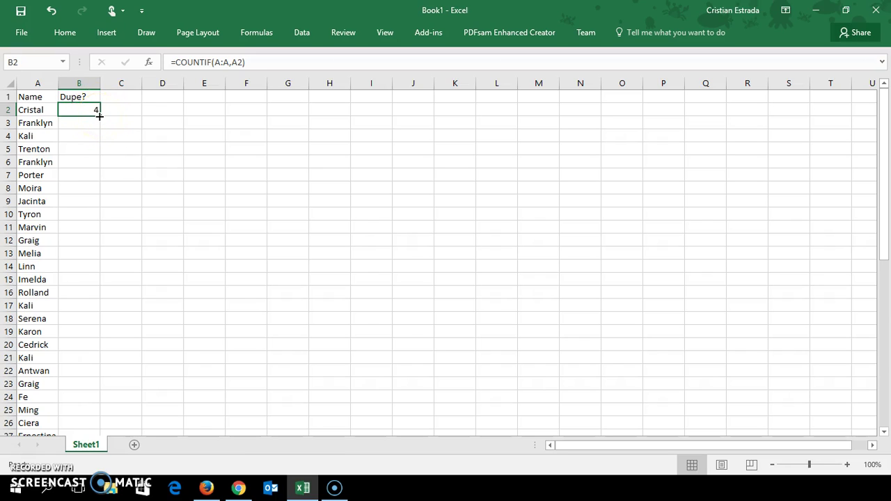
Fill the COUNTIF formula down column B through row 51.
{"action": "double_click", "coordinate": [99, 116]}
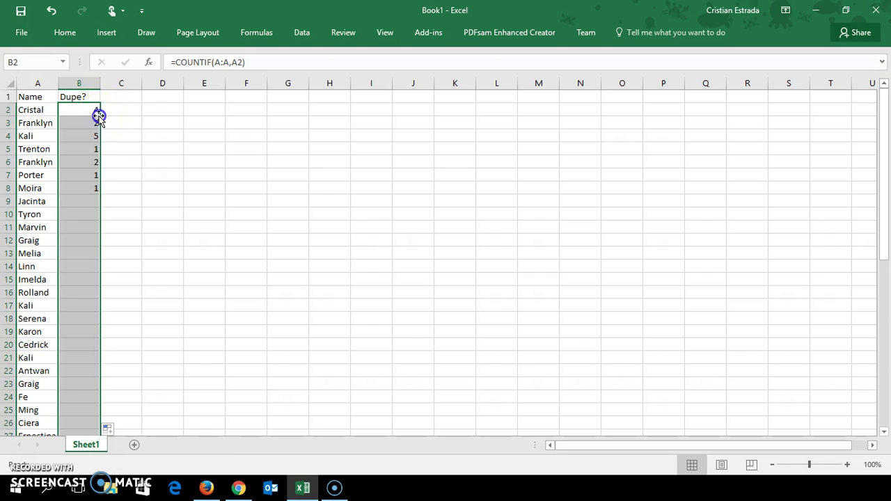
{"action": "left_click", "coordinate": [63, 229]}
{"action": "scroll", "coordinate": [97, 255], "scroll_direction": "down", "scroll_amount": 10}
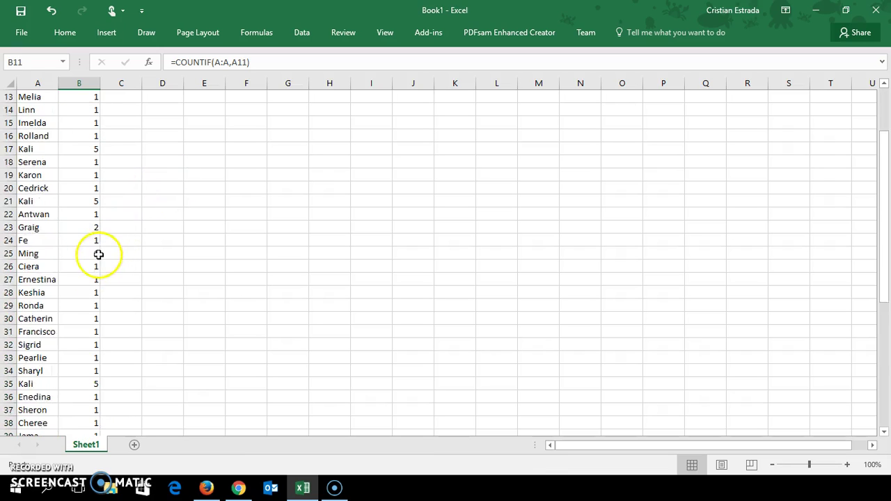
{"action": "scroll", "coordinate": [111, 252], "scroll_direction": "down", "scroll_amount": 2}
{"action": "scroll", "coordinate": [100, 254], "scroll_direction": "up", "scroll_amount": 12}
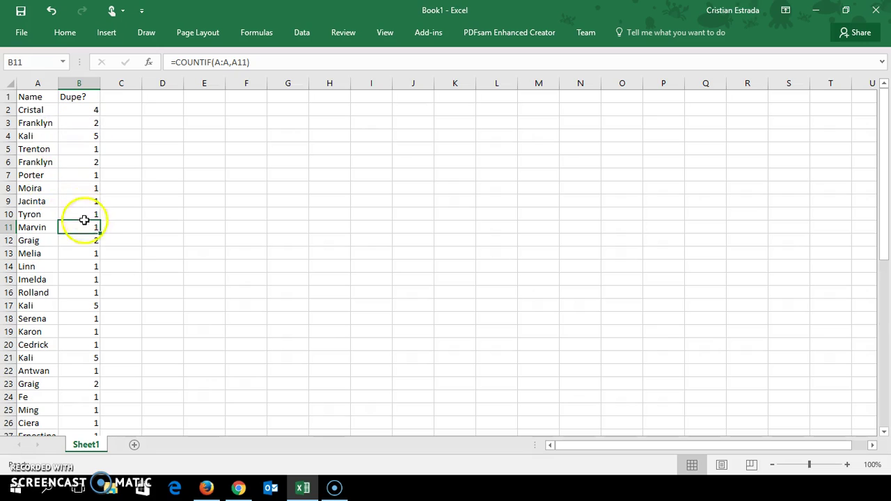
{"action": "scroll", "coordinate": [92, 231], "scroll_direction": "down", "scroll_amount": 6}
{"action": "scroll", "coordinate": [96, 209], "scroll_direction": "up", "scroll_amount": 7}
Inspect the B2 formula =COUNTIF(A:A,A2) without changing it, then move to the list's end.
{"action": "left_click", "coordinate": [67, 110]}
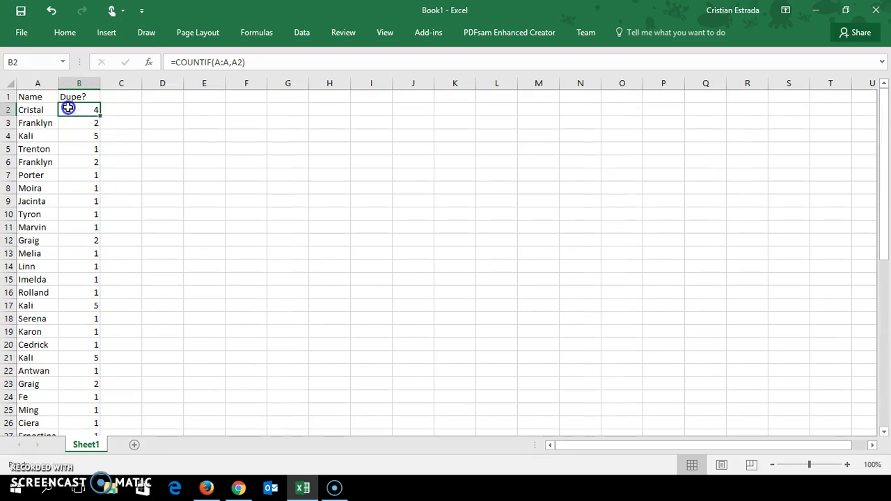
{"action": "key", "text": "F2"}
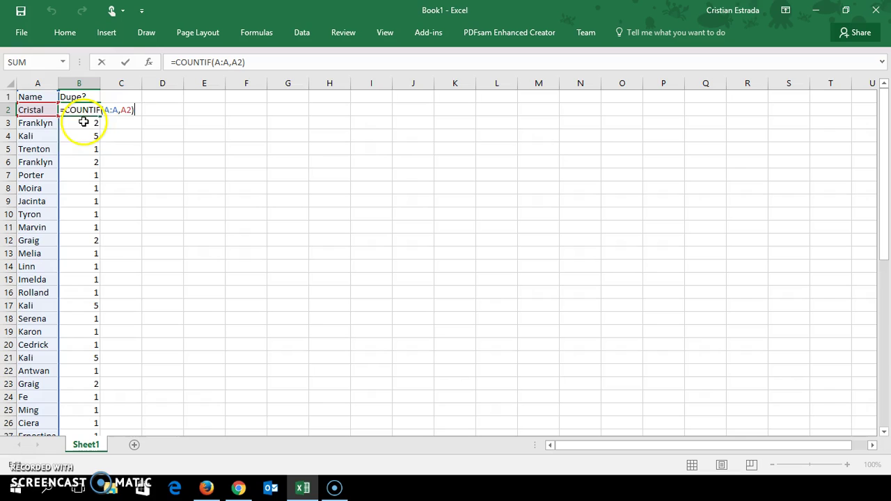
{"action": "key", "text": "Escape"}
{"action": "scroll", "coordinate": [114, 303], "scroll_direction": "down", "scroll_amount": 4}
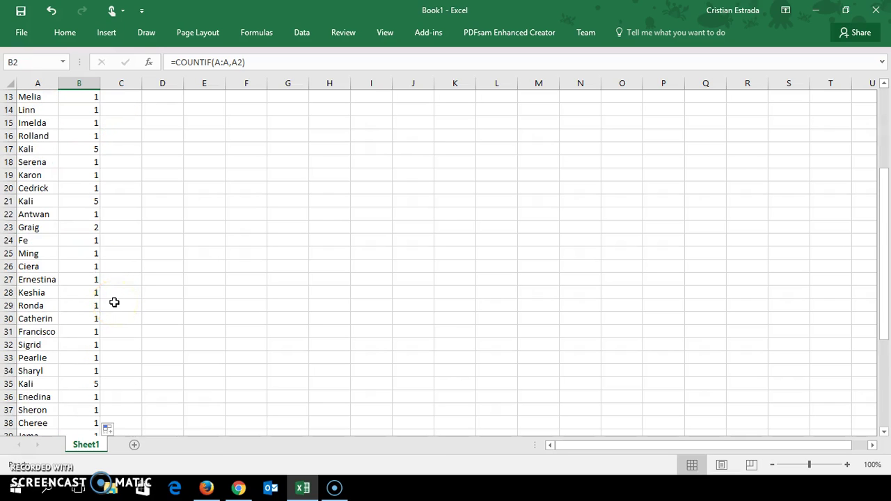
{"action": "scroll", "coordinate": [114, 302], "scroll_direction": "down", "scroll_amount": 8}
Add Cristal in A52, bringing its Dupe? count to 5.
{"action": "left_click", "coordinate": [38, 293]}
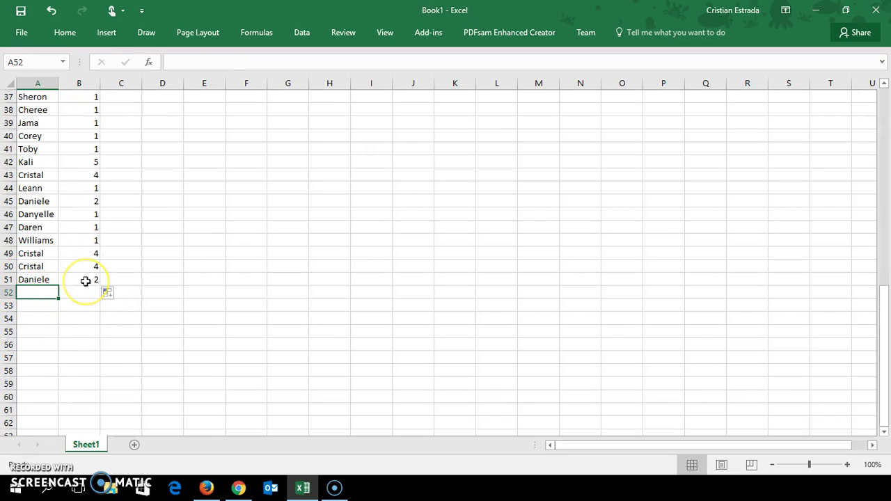
{"action": "type", "text": "Cristal"}
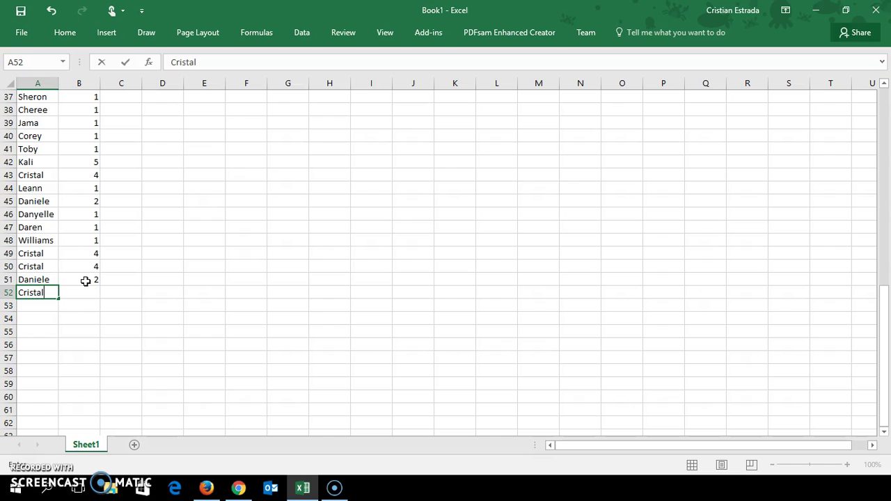
{"action": "key", "text": "Return"}
{"action": "key", "text": "Right"}
{"action": "key", "text": "Up"}
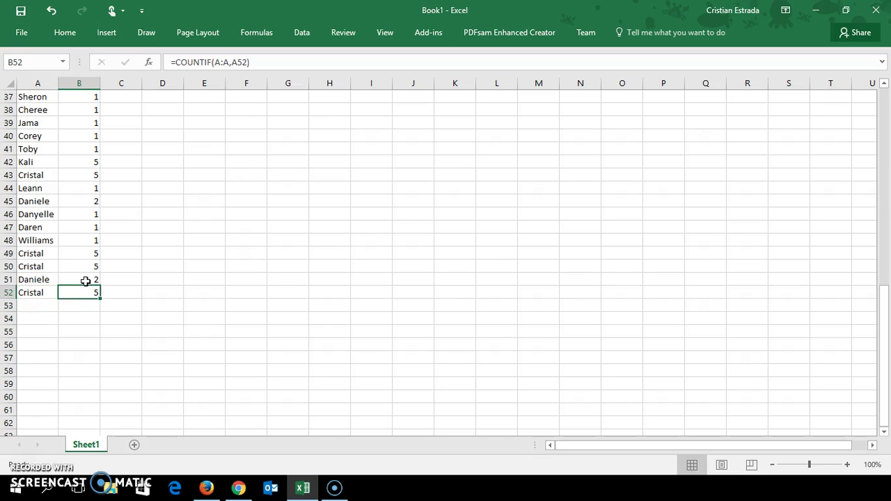
{"action": "key", "text": "Down"}
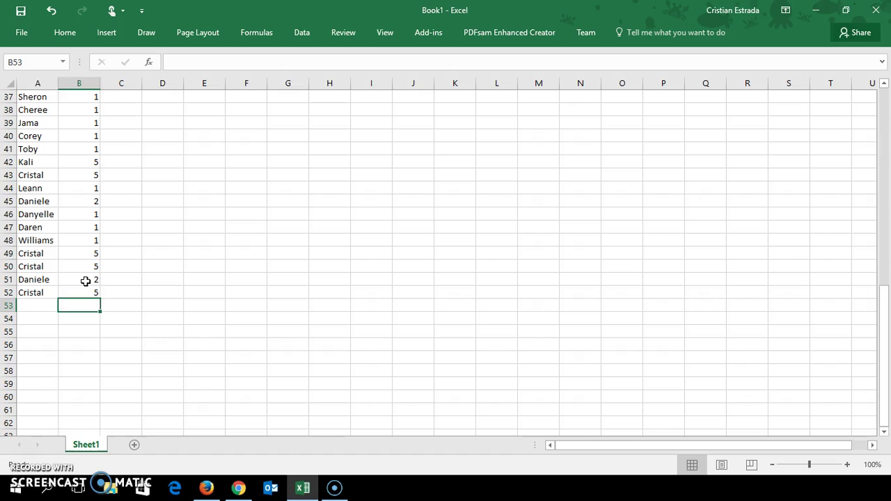
{"action": "key", "text": "Left"}
Add Daniele in A53, whose Dupe? count becomes 3, and return to the top.
{"action": "type", "text": "Dani"}
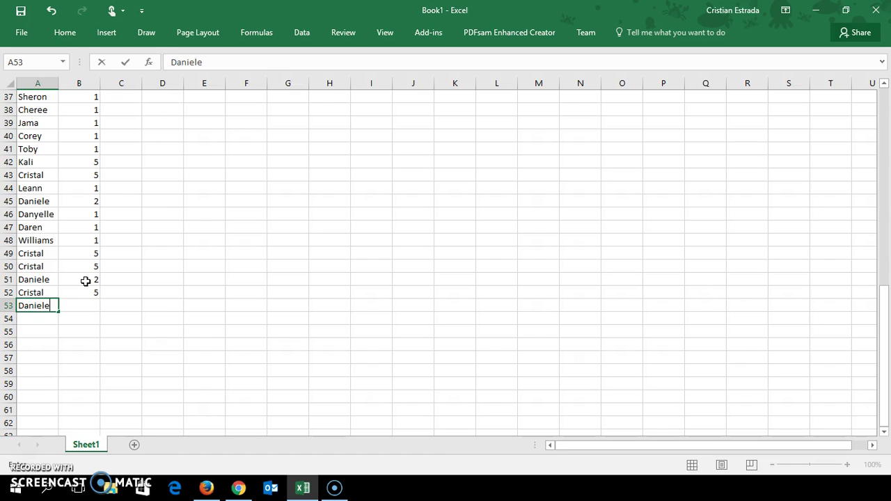
{"action": "key", "text": "Return"}
{"action": "key", "text": "Up"}
{"action": "key", "text": "Right"}
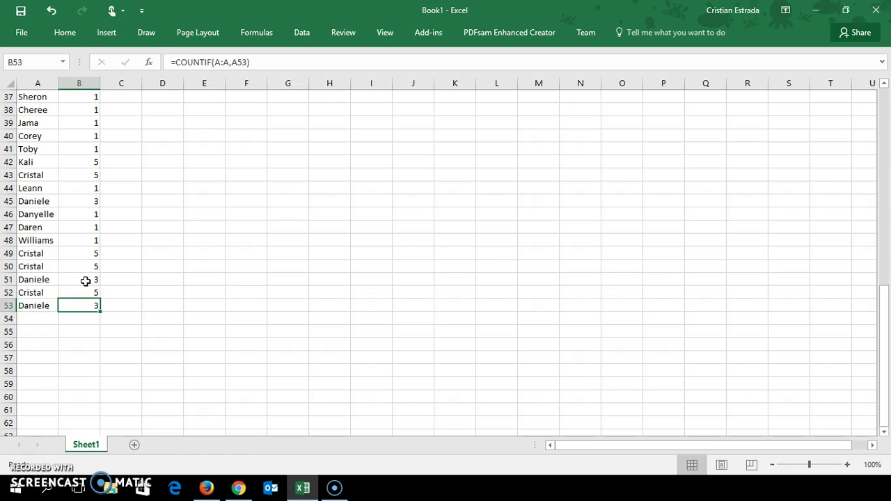
{"action": "key", "text": "Down"}
{"action": "key", "text": "Left"}
{"action": "key", "text": "Up"}
{"action": "key", "text": "Right"}
{"action": "key", "text": "ctrl+Up"}
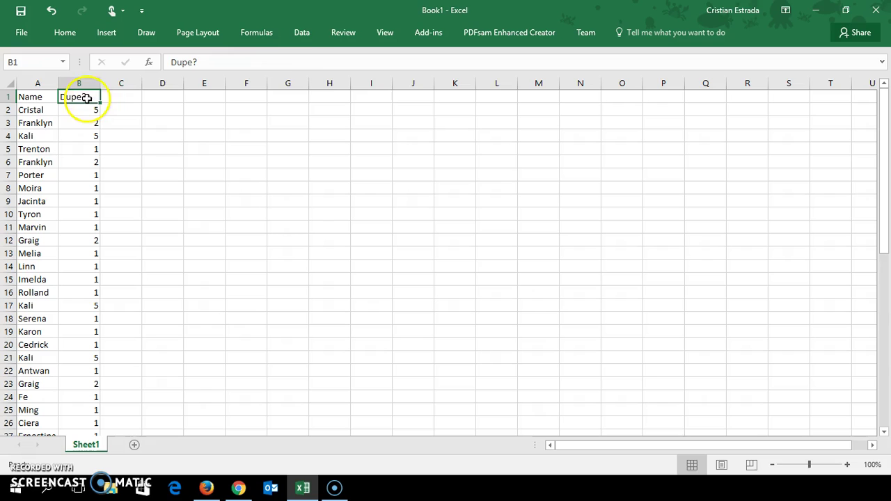
Turn on filters and show only Dupe? count 5, leaving the Kali and Cristal rows.
{"action": "left_click", "coordinate": [304, 33]}
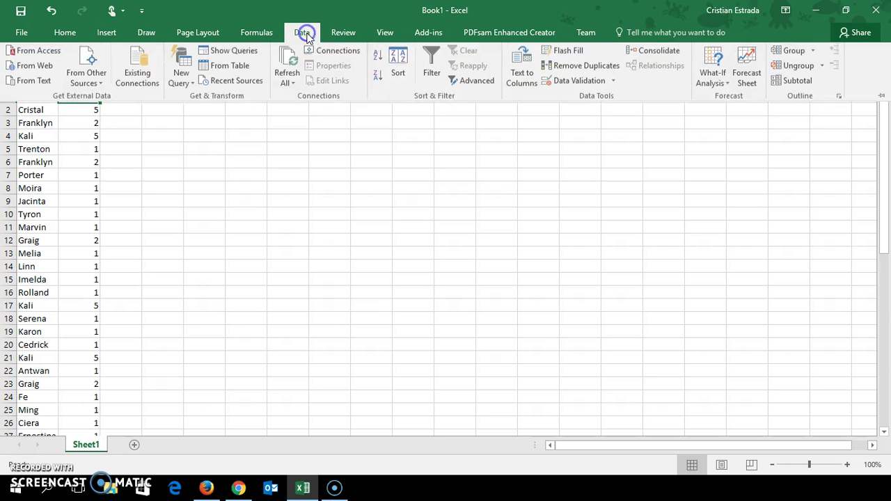
{"action": "left_click", "coordinate": [428, 59]}
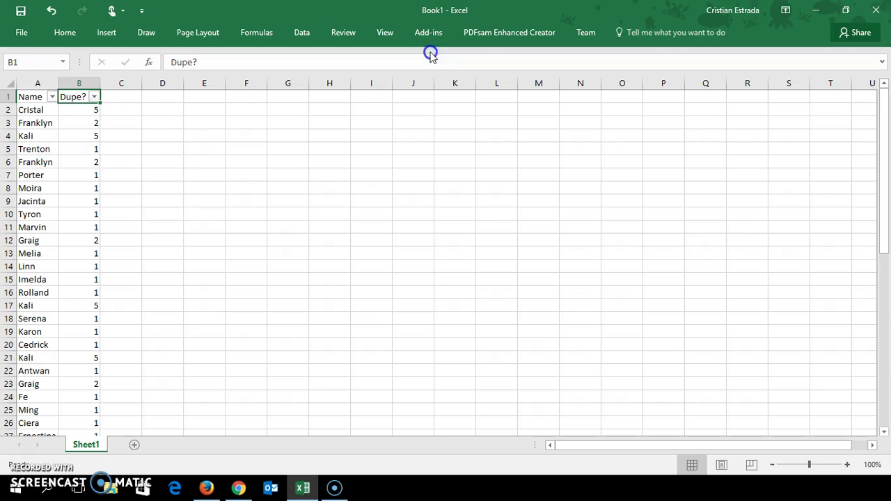
{"action": "left_click", "coordinate": [95, 99]}
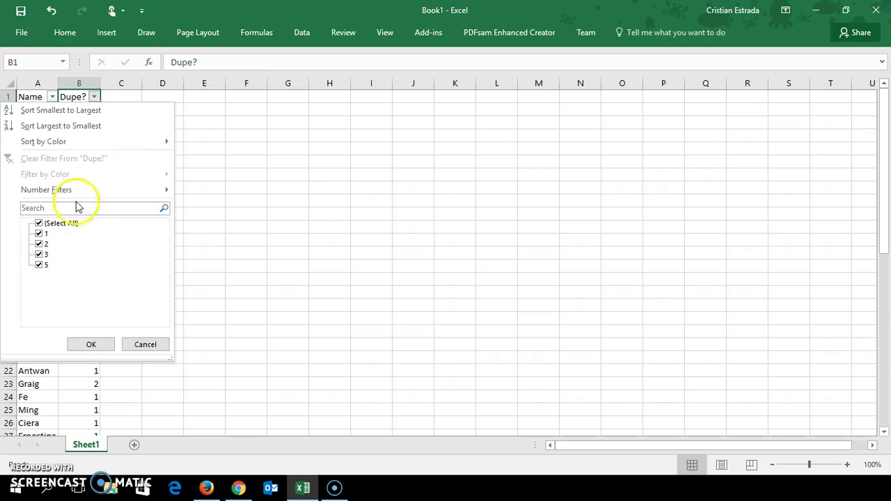
{"action": "left_click", "coordinate": [39, 224]}
{"action": "left_click", "coordinate": [39, 265]}
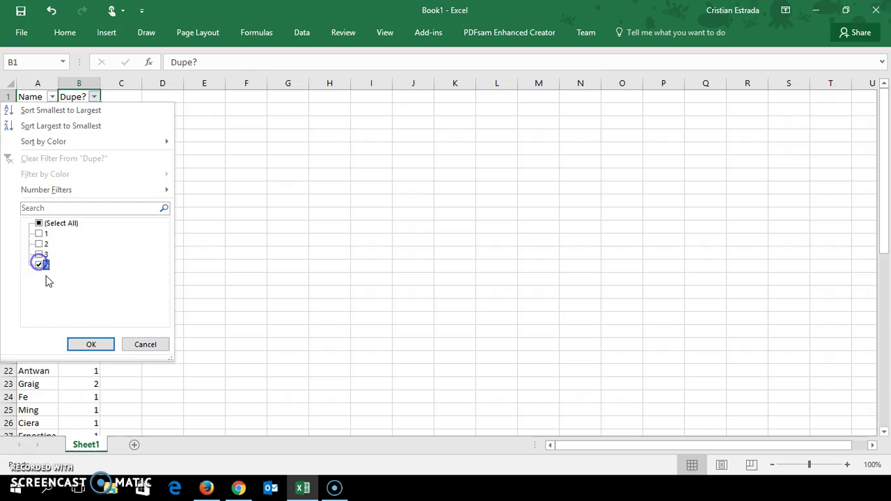
{"action": "left_click", "coordinate": [88, 344]}
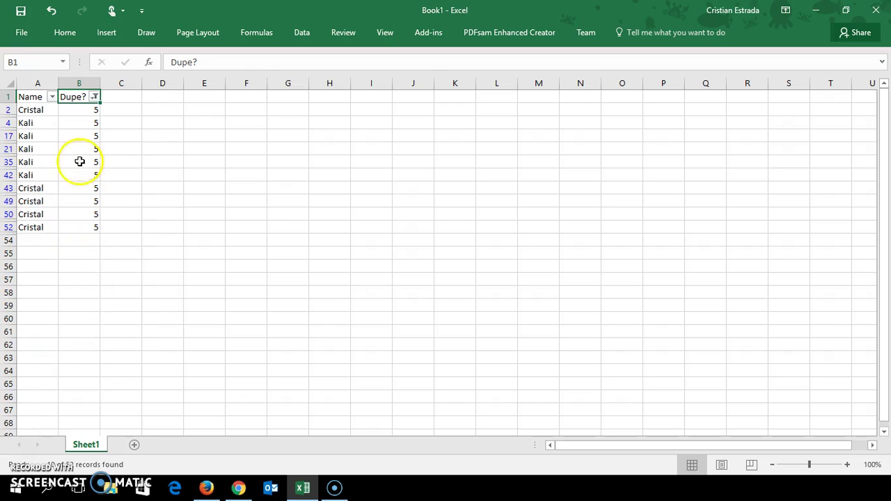
{"action": "left_click", "coordinate": [52, 114]}
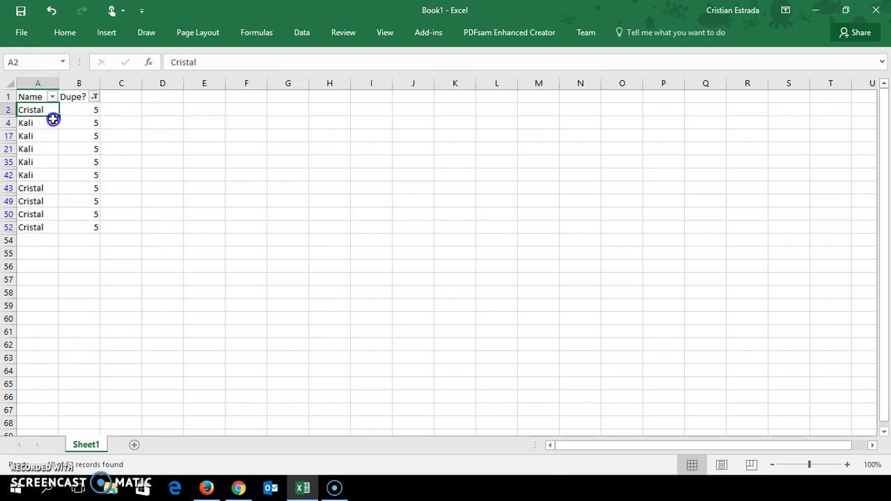
Copy the visible count-5 rows into a new Sheet2.
{"action": "left_click_drag", "start_coordinate": [52, 119], "coordinate": [83, 227]}
{"action": "key", "text": "ctrl+c"}
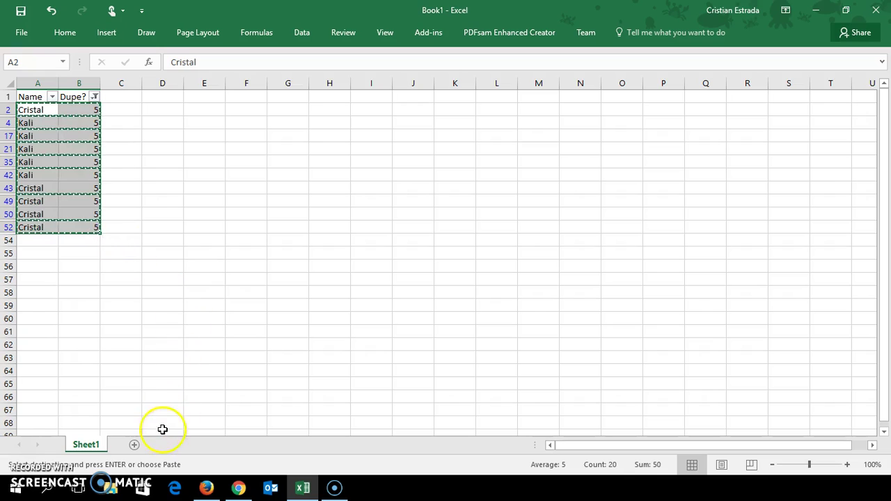
{"action": "left_click", "coordinate": [134, 445]}
{"action": "key", "text": "ctrl+v"}
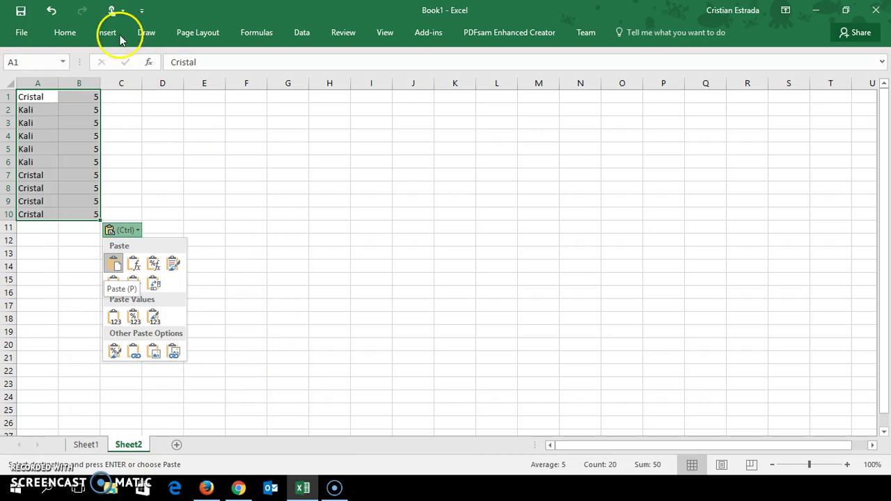
Remove duplicates on Sheet2, leaving only Cristal and Kali with count 5.
{"action": "left_click", "coordinate": [301, 32]}
{"action": "left_click", "coordinate": [561, 68]}
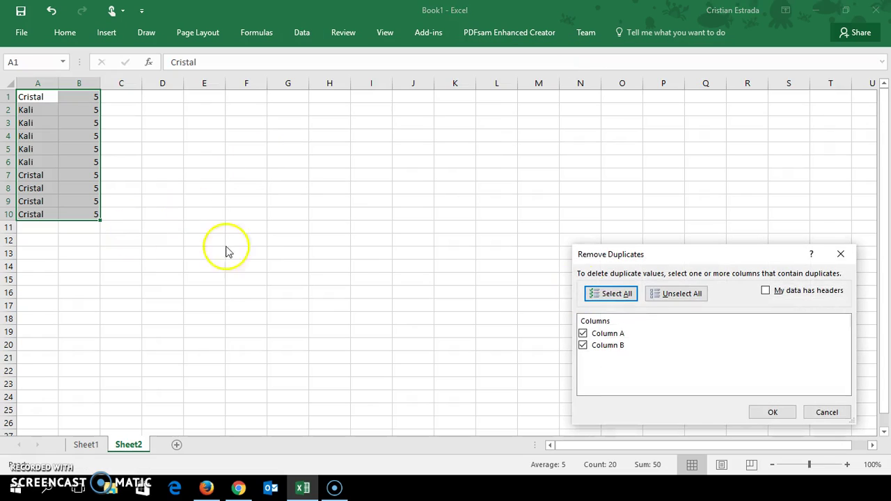
{"action": "left_click", "coordinate": [764, 408]}
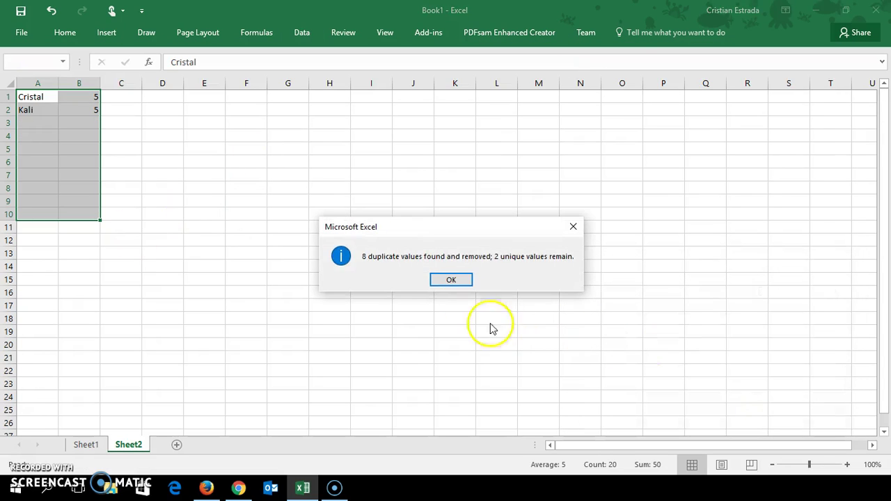
{"action": "left_click", "coordinate": [462, 276]}
Delete Sheet2 from the workbook.
{"action": "left_click", "coordinate": [89, 446]}
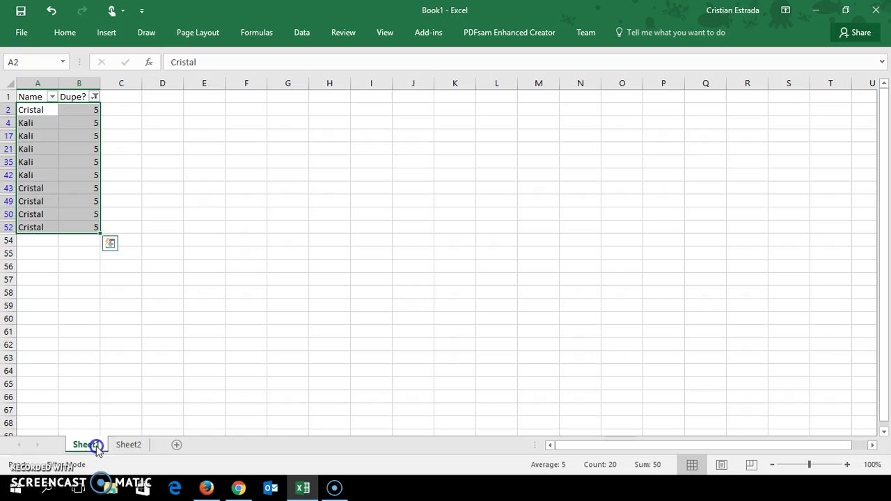
{"action": "left_click", "coordinate": [133, 446]}
{"action": "right_click", "coordinate": [137, 448]}
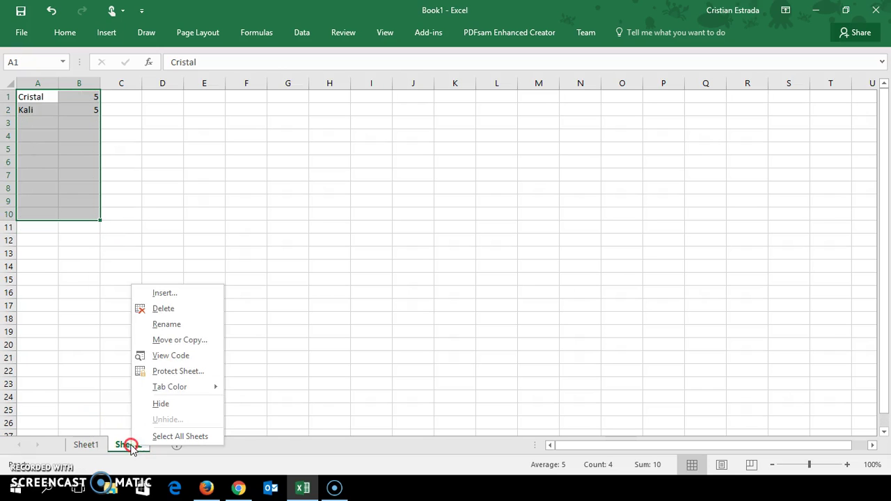
{"action": "left_click", "coordinate": [184, 309]}
{"action": "left_click", "coordinate": [426, 280]}
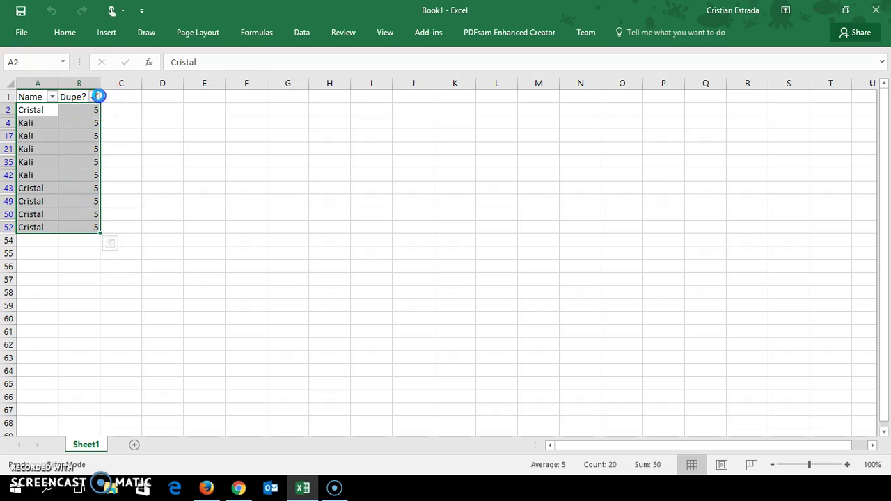
Reselect all values in the Dupe? filter so every name shows again.
{"action": "left_click", "coordinate": [94, 97]}
{"action": "left_click", "coordinate": [61, 224]}
{"action": "left_click", "coordinate": [91, 345]}
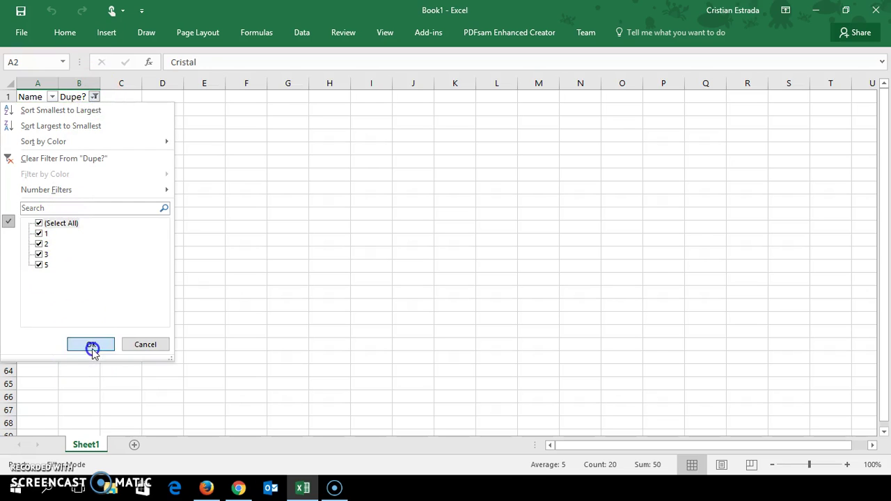